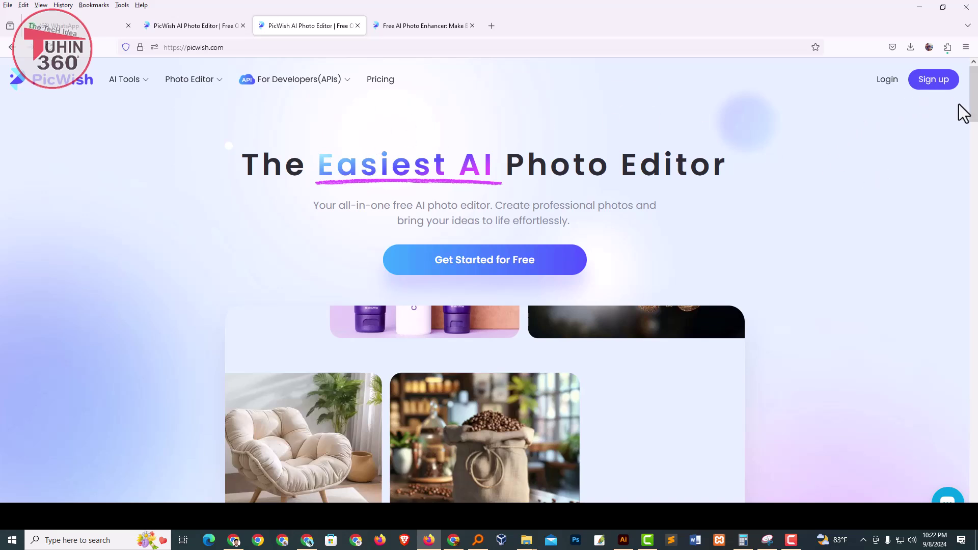
Step: Sign up for a new PicWish account by continuing with an existing Google account
click(934, 79)
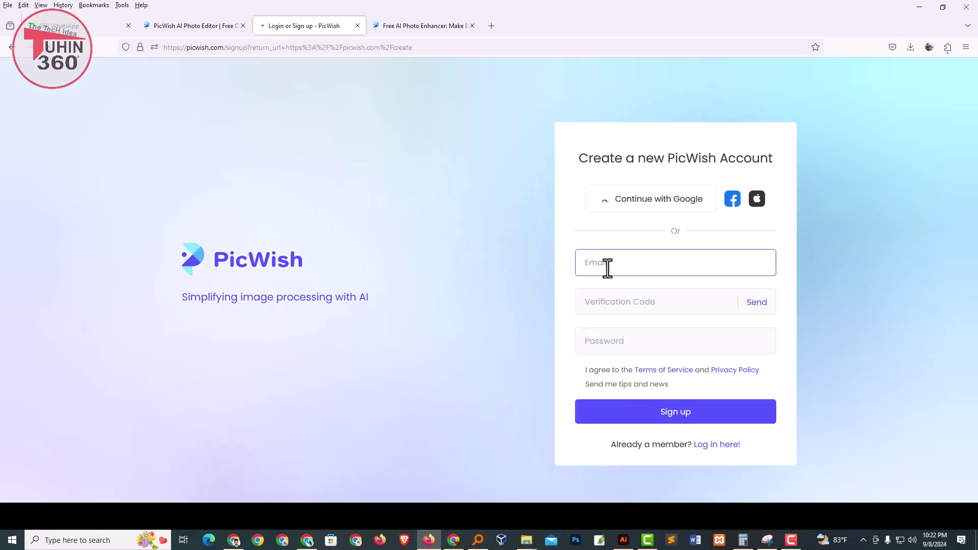
click(611, 342)
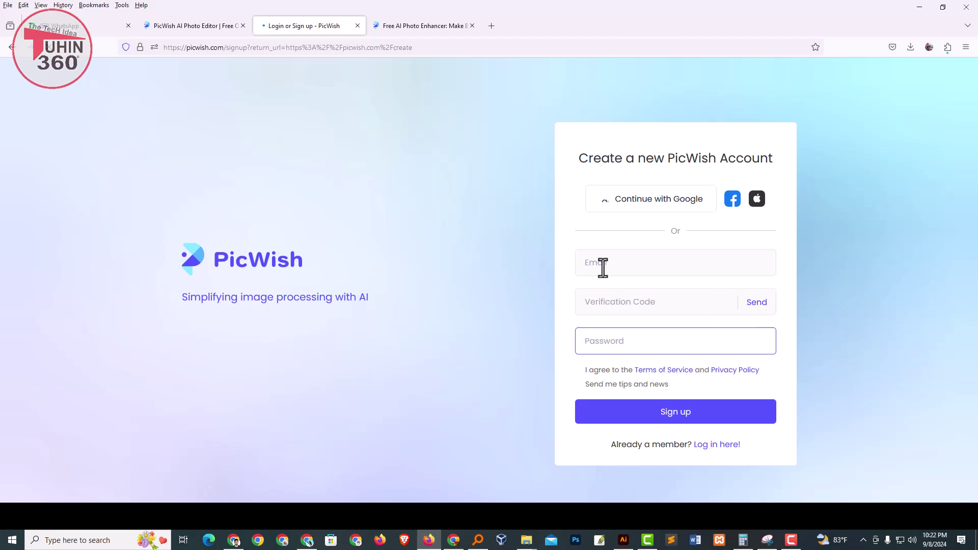
click(615, 304)
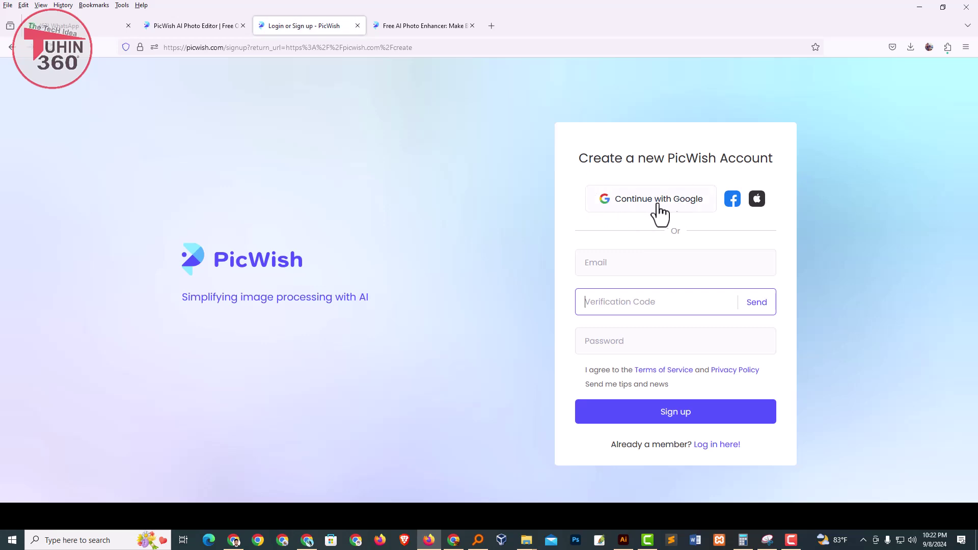
click(662, 207)
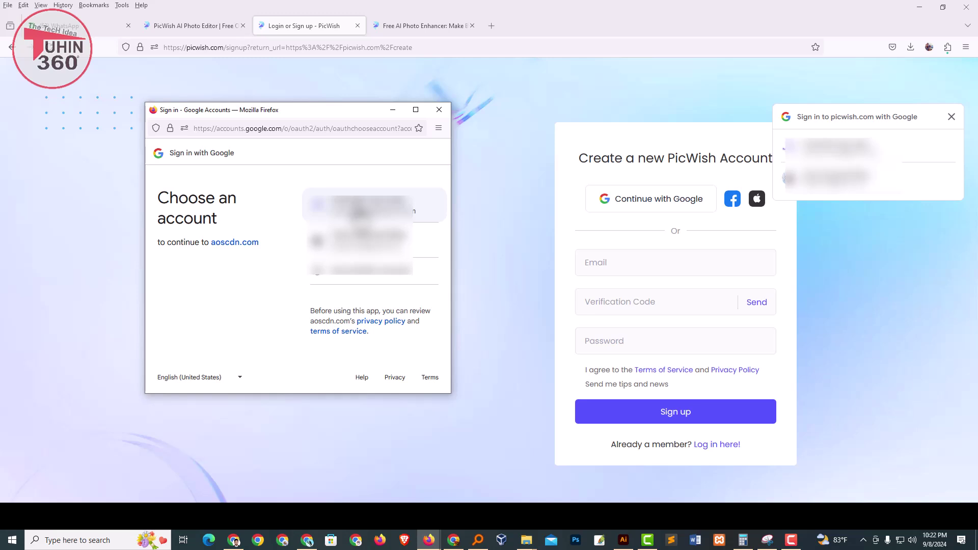
click(360, 213)
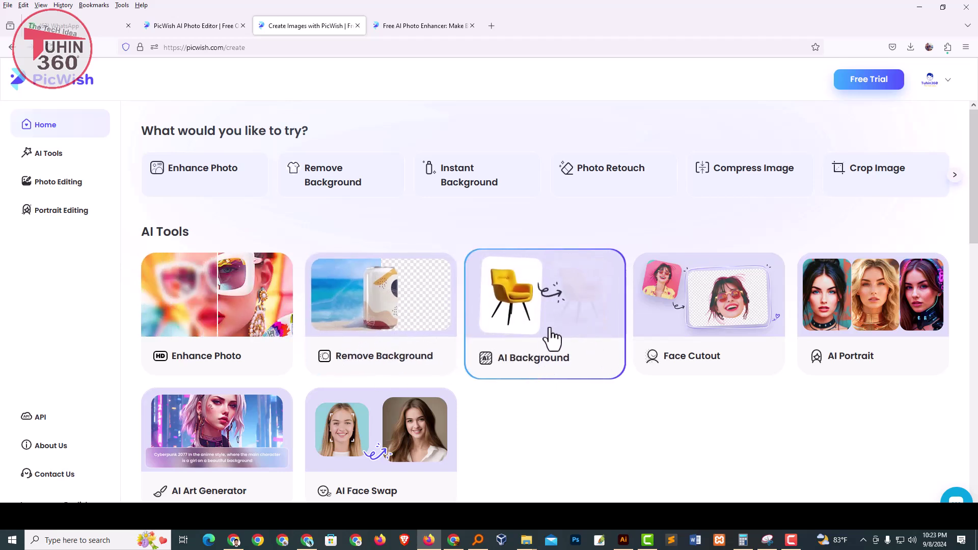
Step: Browse the available AI and photo editing tools and open the Enhance Photo tool
scroll(273, 485, down, 3)
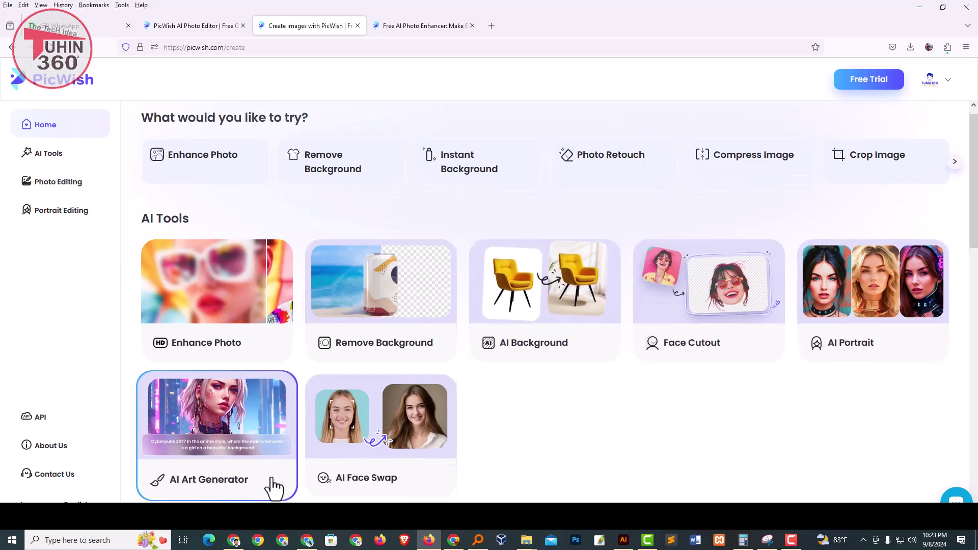
scroll(514, 437, down, 4)
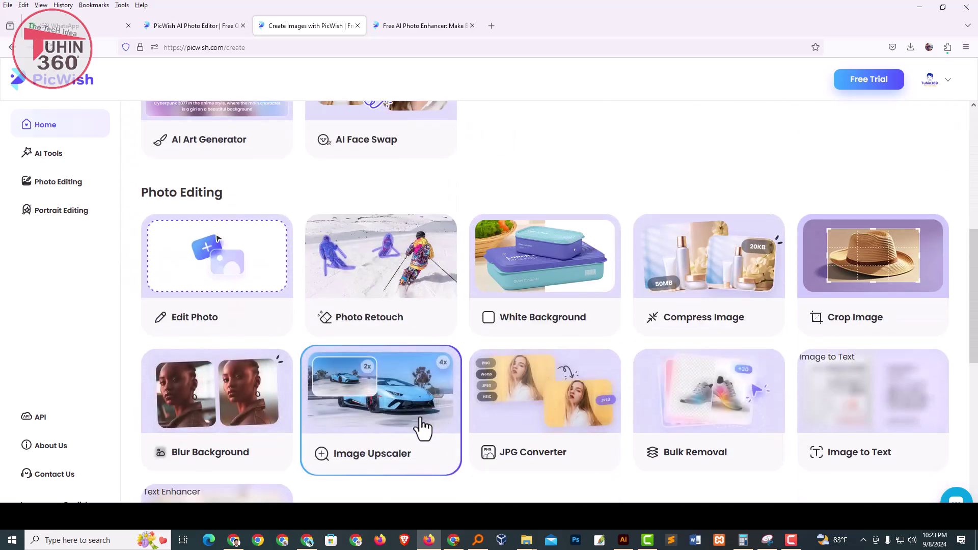
scroll(421, 428, up, 6)
scroll(417, 431, up, 2)
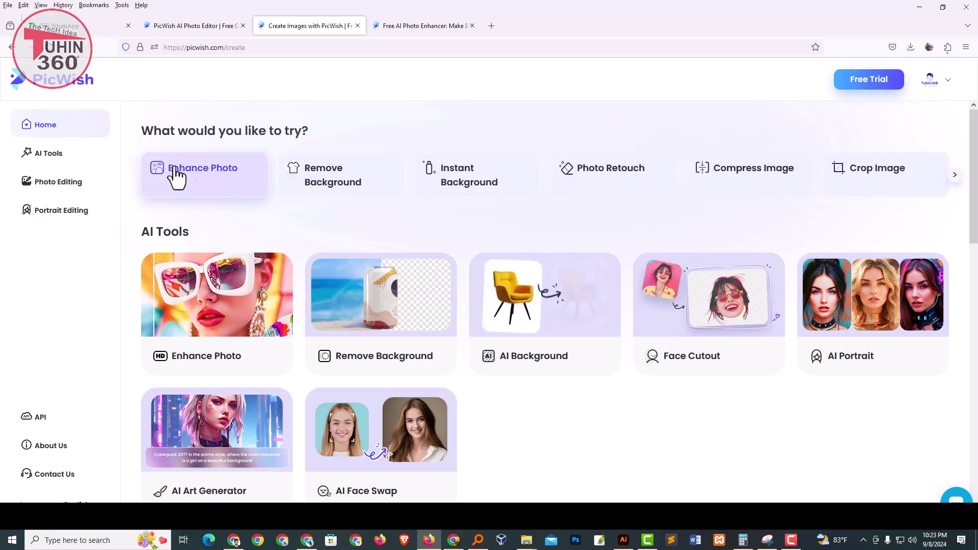
click(189, 184)
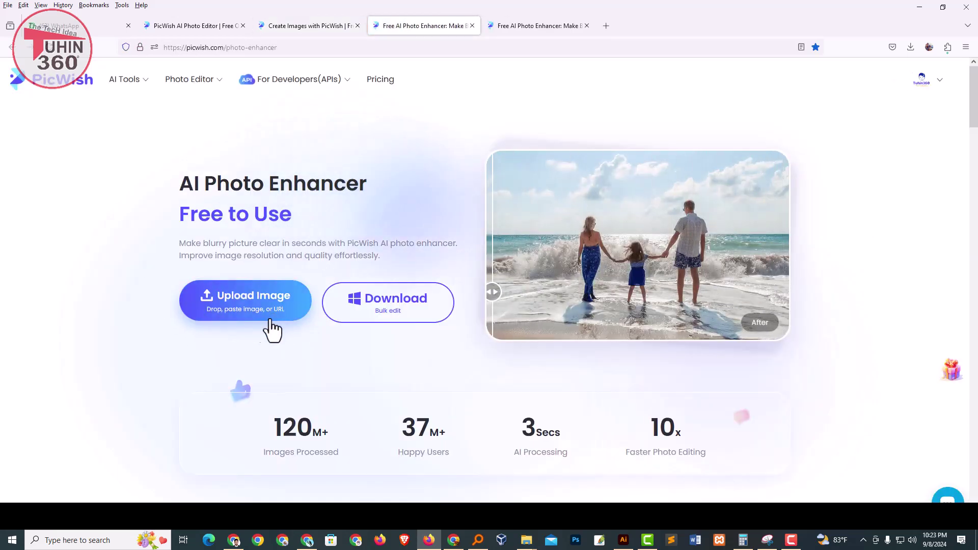
Step: Upload the first group photo in New folder (6), the JPEG ending in IMG-20240202-WA0051, to the AI Photo Enhancer
click(244, 304)
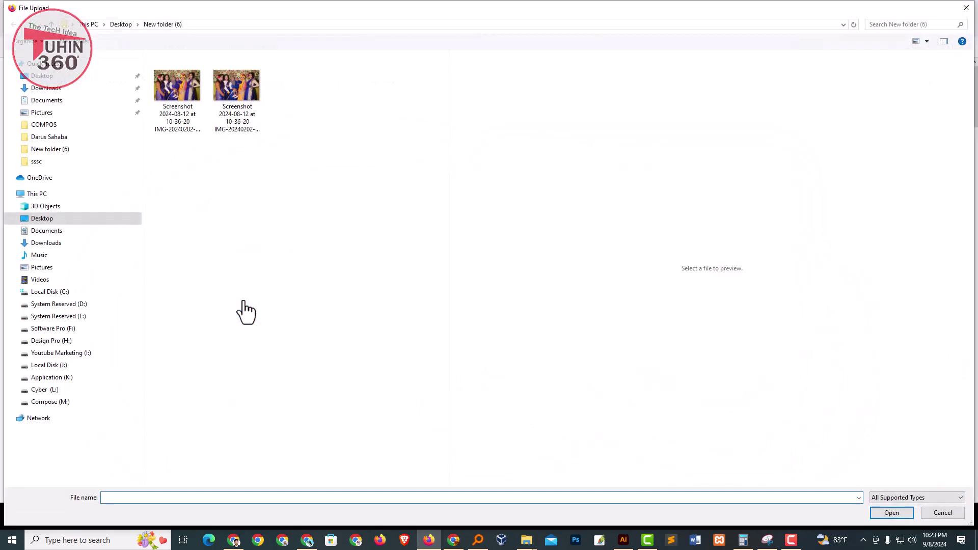
click(167, 81)
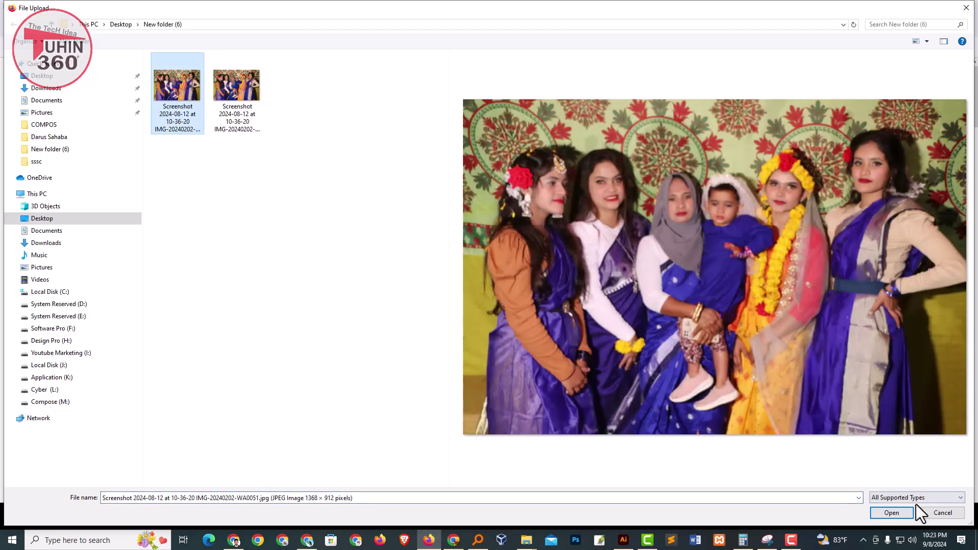
click(891, 514)
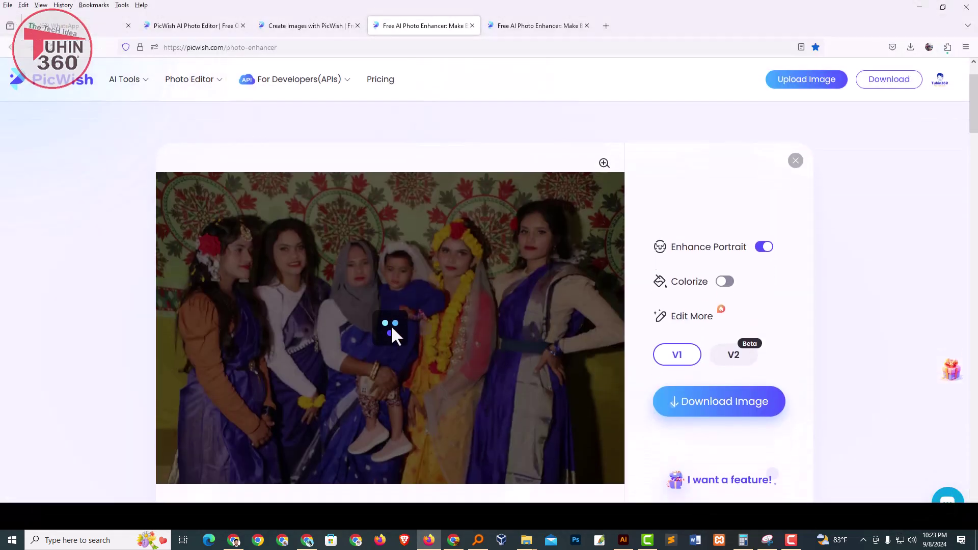
Step: Download the enhanced group photo as the free 1280 x 853 px image
scroll(333, 352, down, 1)
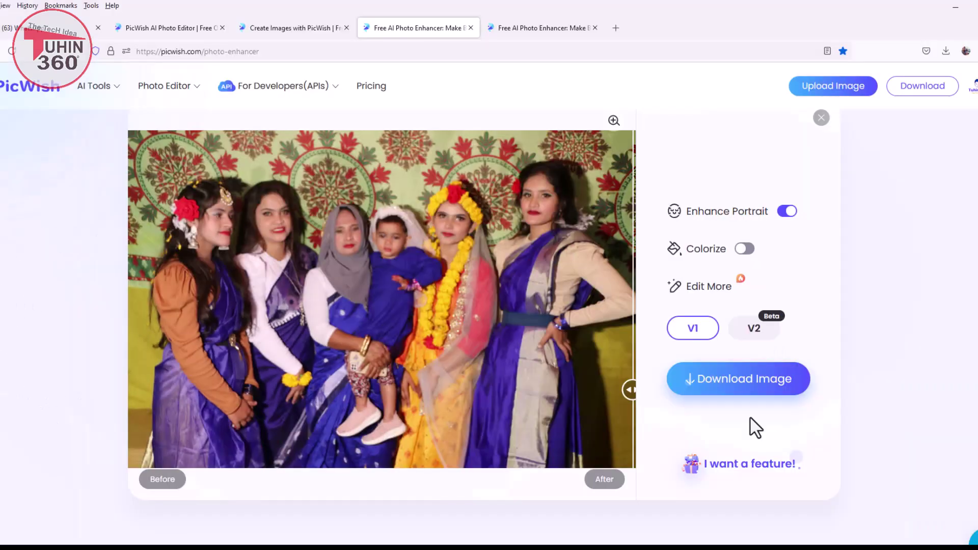
mouse_move(765, 390)
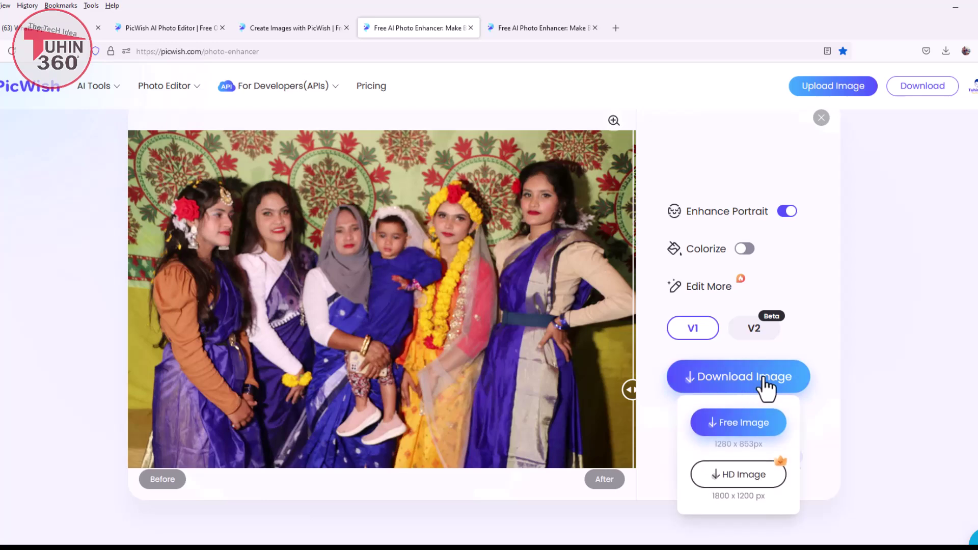
click(742, 426)
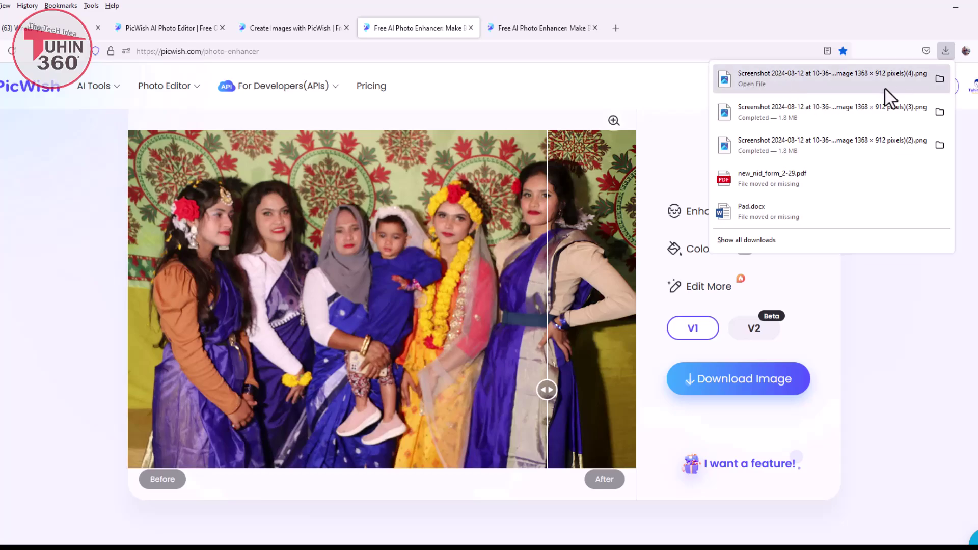
Step: Open the newly downloaded PNG in the image viewer and inspect the faces and details up close
click(836, 83)
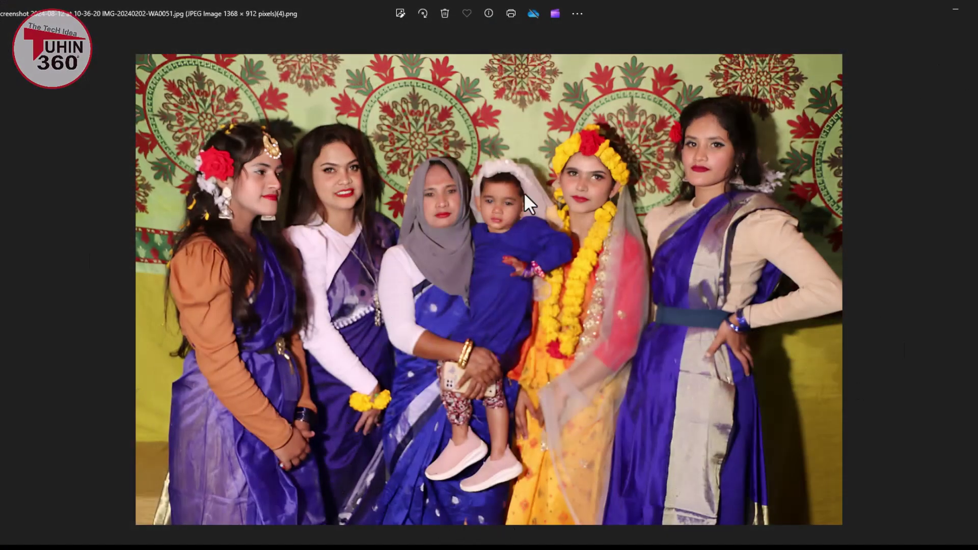
scroll(530, 204, up, 10)
scroll(525, 224, down, 10)
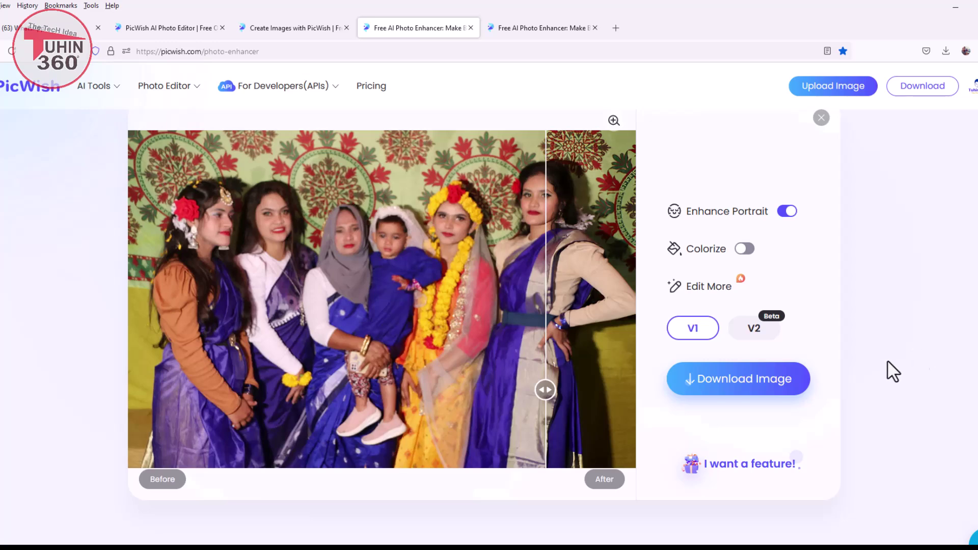
Step: Return to the Create Images page and examine the AI Tools, Photo Editing and Portrait Editing selections
mouse_move(777, 392)
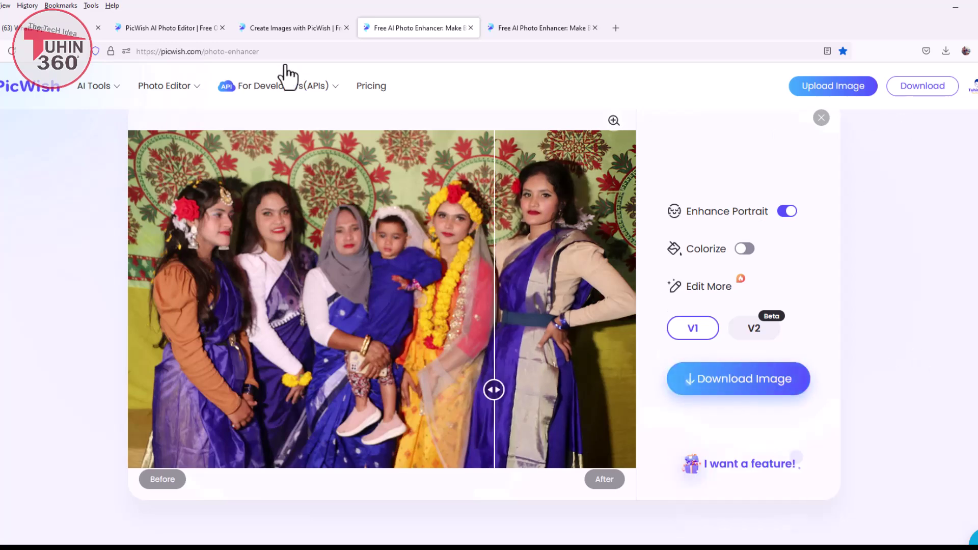
click(291, 29)
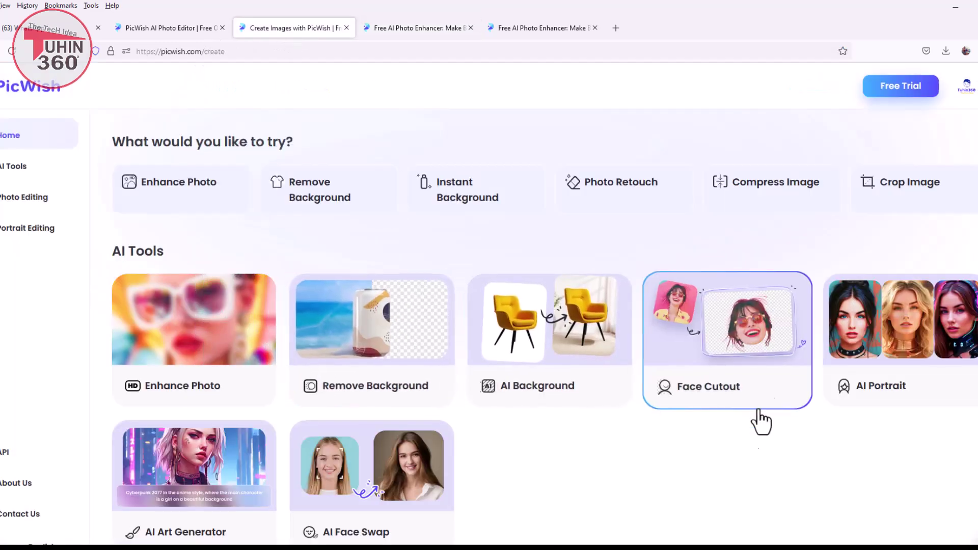
scroll(662, 488, down, 4)
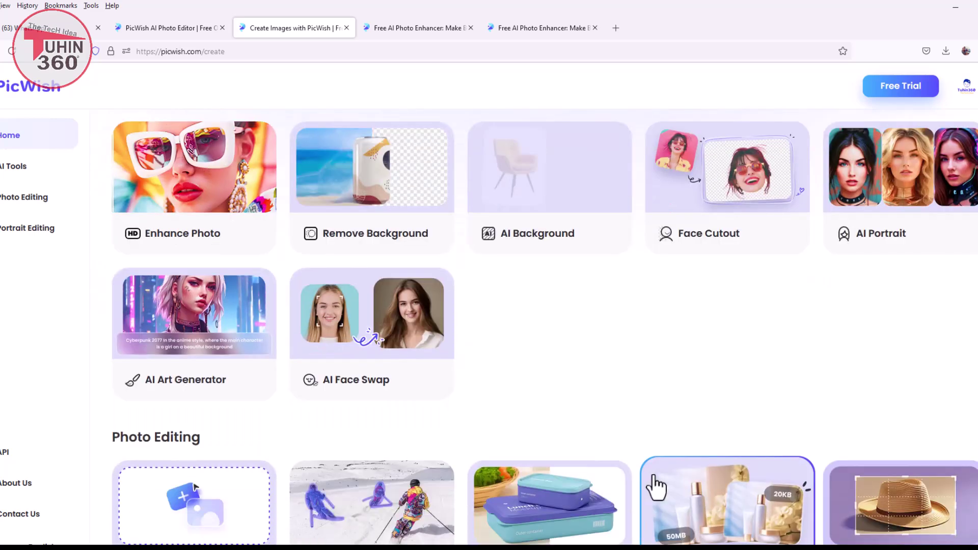
scroll(638, 466, down, 7)
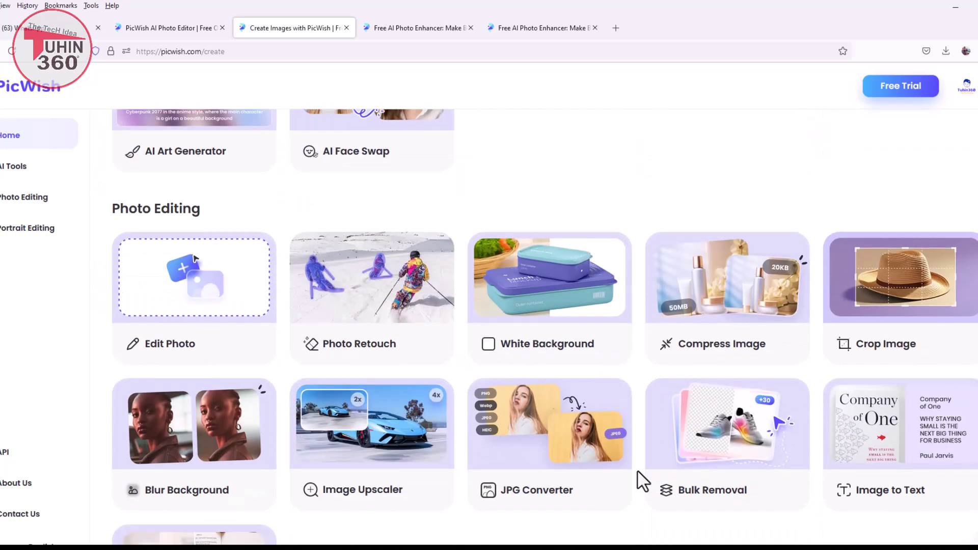
scroll(637, 474, down, 5)
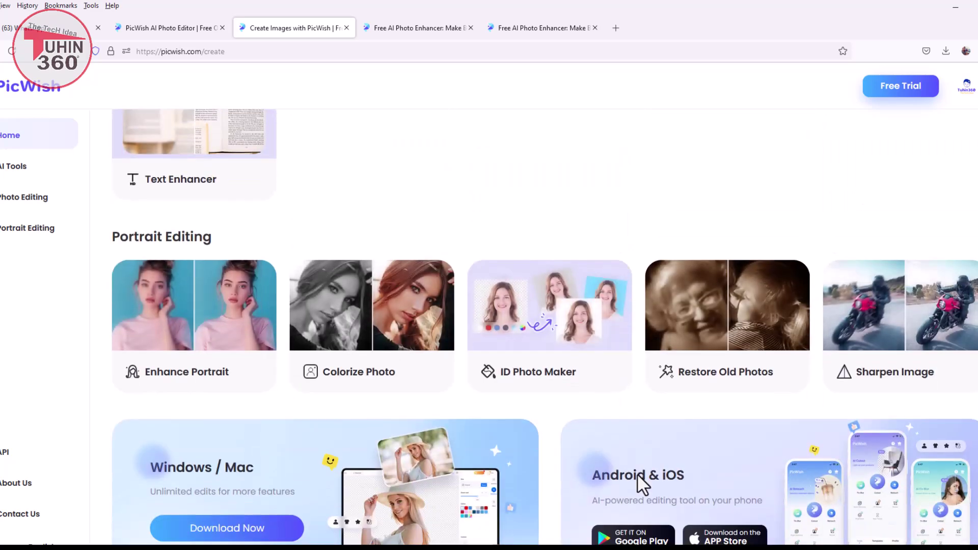
scroll(631, 499, up, 3)
scroll(645, 514, up, 12)
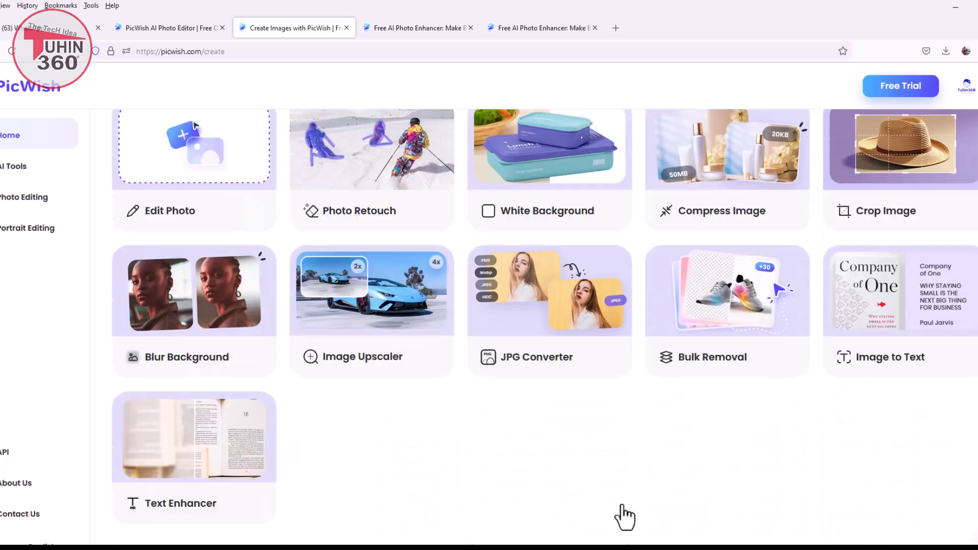
scroll(207, 405, up, 1)
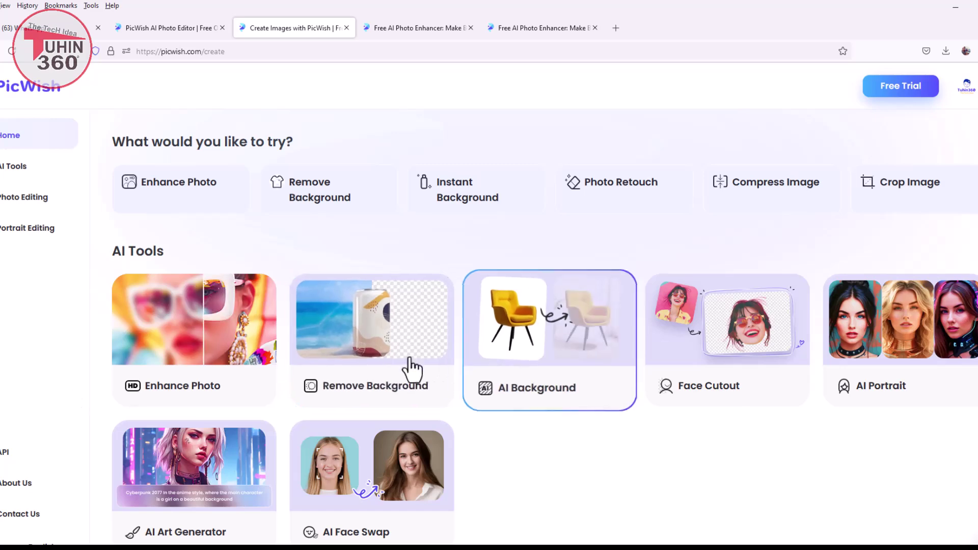
scroll(423, 341, down, 6)
scroll(427, 346, down, 5)
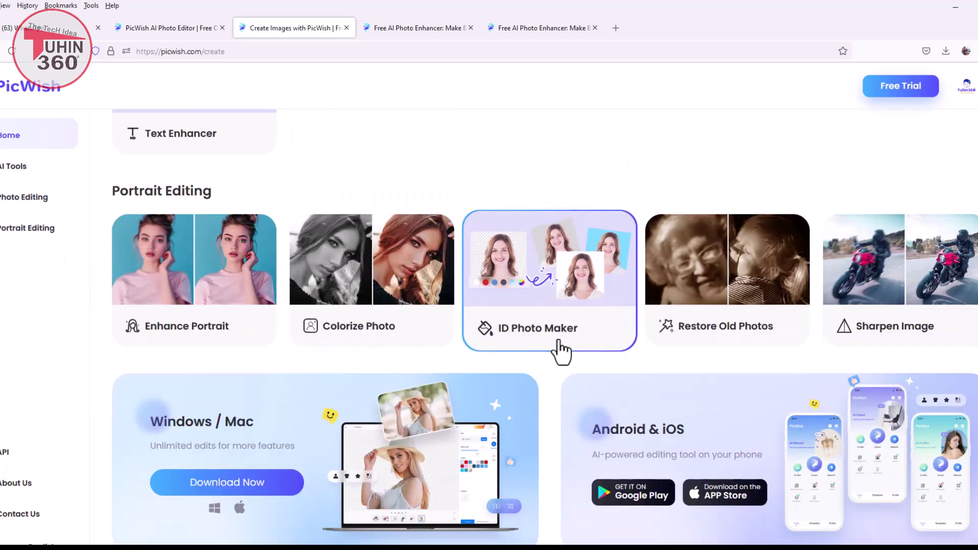
scroll(423, 369, up, 10)
scroll(452, 535, up, 5)
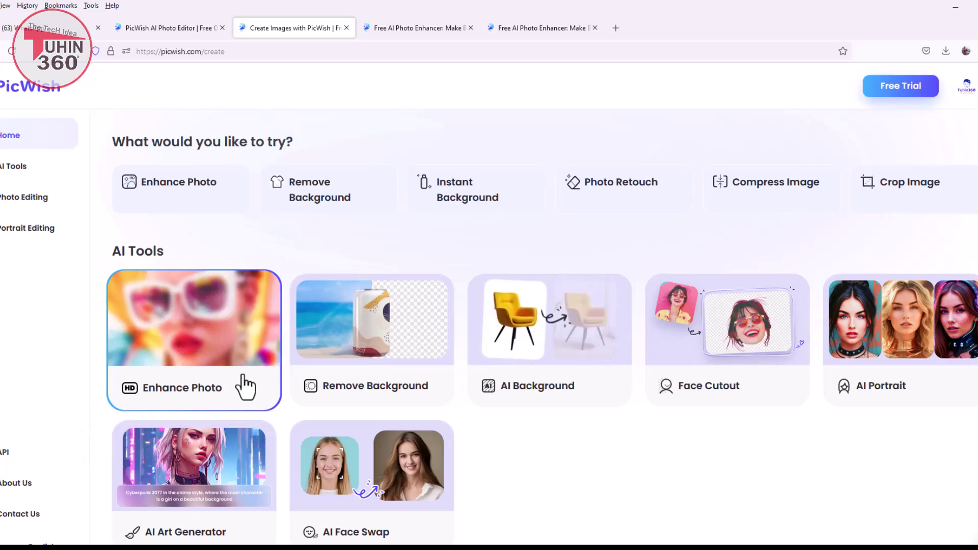
scroll(142, 345, down, 10)
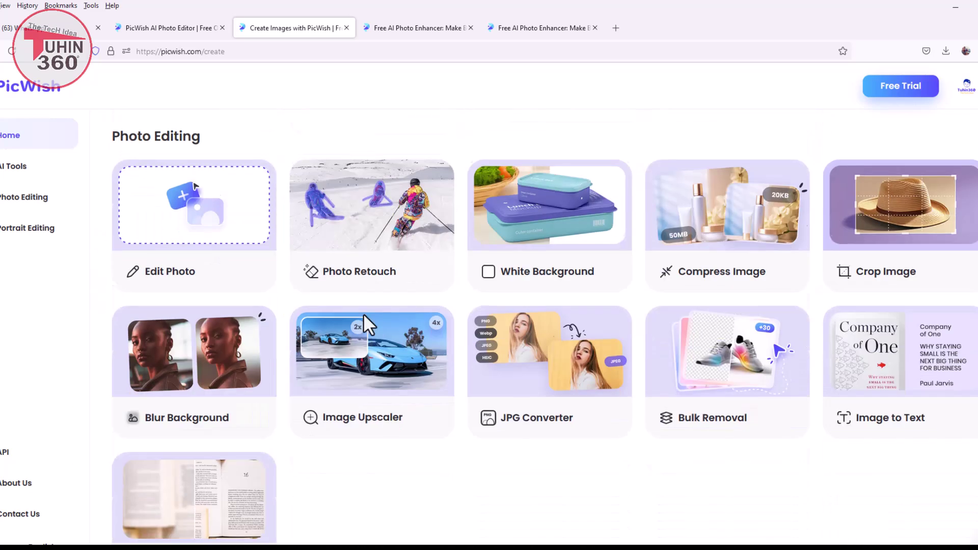